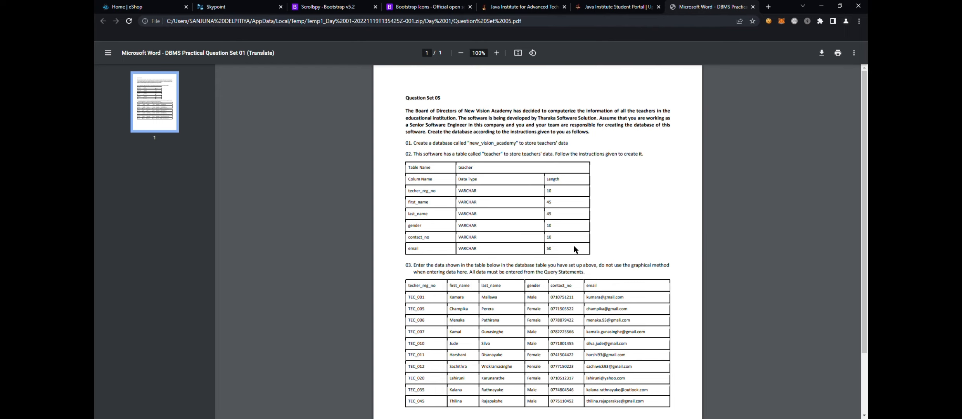
# Step: Review the database, table and data requirements in Question Set 05, and switch to HeidiSQL
pyautogui.scroll(-2, 443, 275)
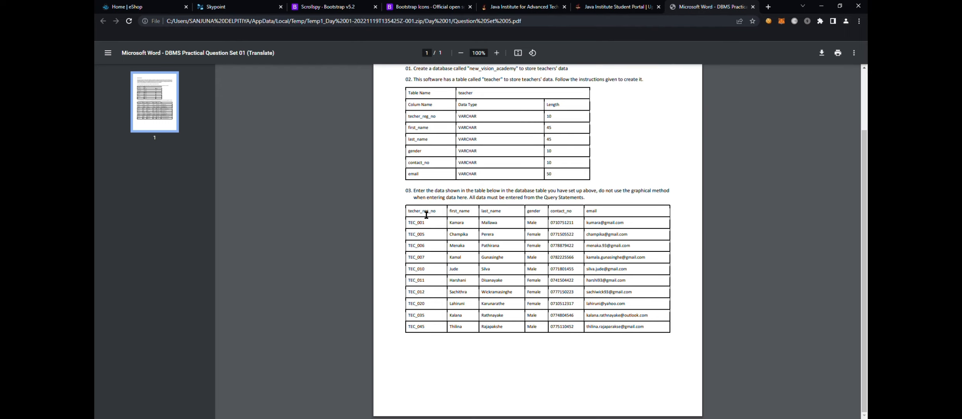
pyautogui.scroll(2, 450, 221)
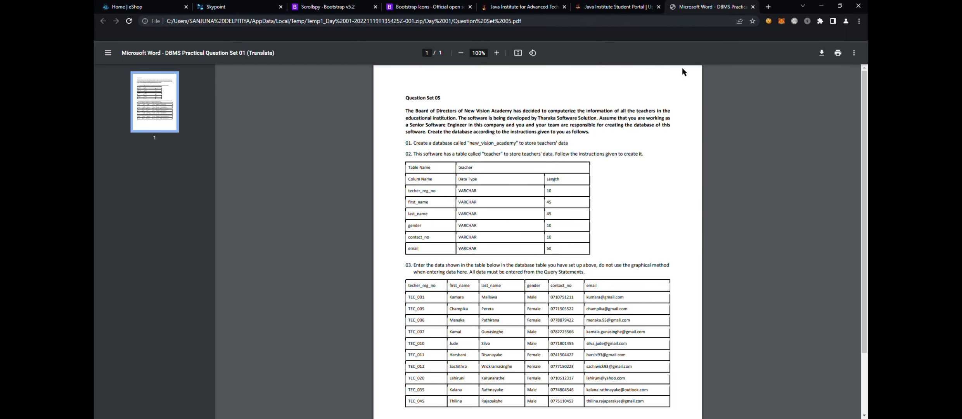
pyautogui.hotkey('alt', 'Tab')
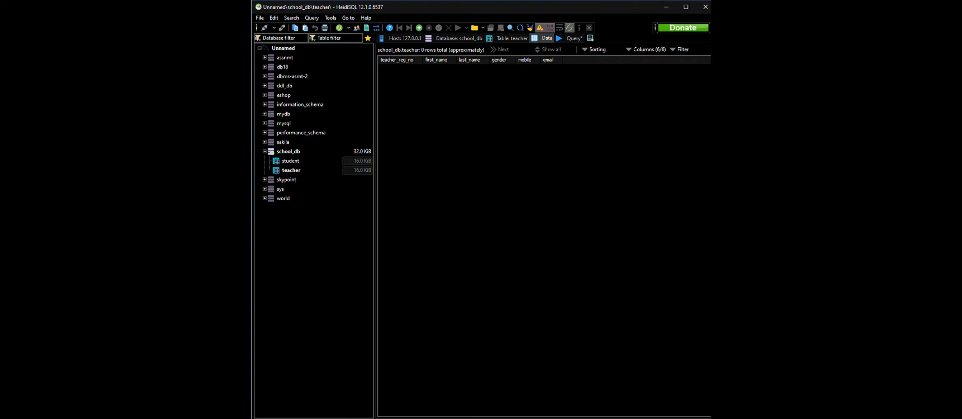
# Step: Remove the school_db database and create a database named new_vision_academy on the Unnamed server connection
pyautogui.press('alt')
pyautogui.press('alt')
pyautogui.press('alt')
pyautogui.click(291, 48)
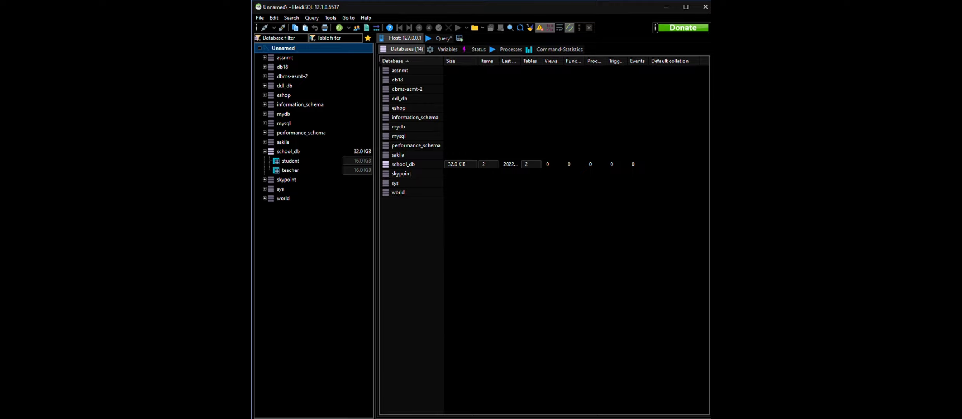
pyautogui.hotkey('alt', 'Tab')
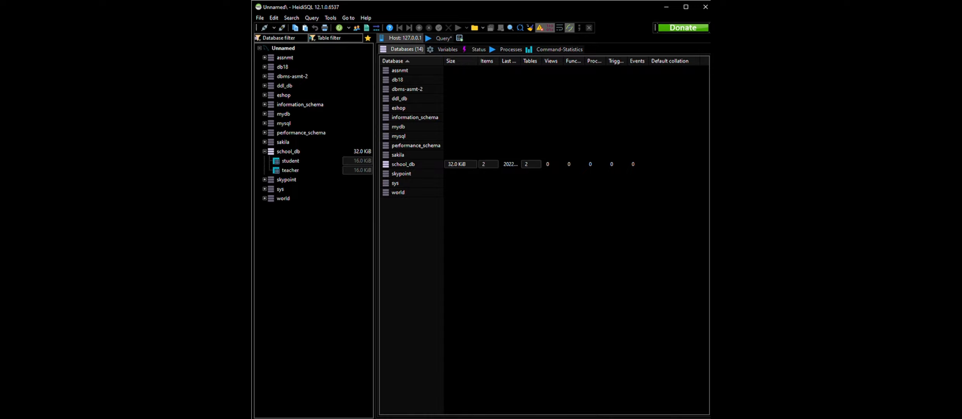
pyautogui.hotkey('alt', 'Tab')
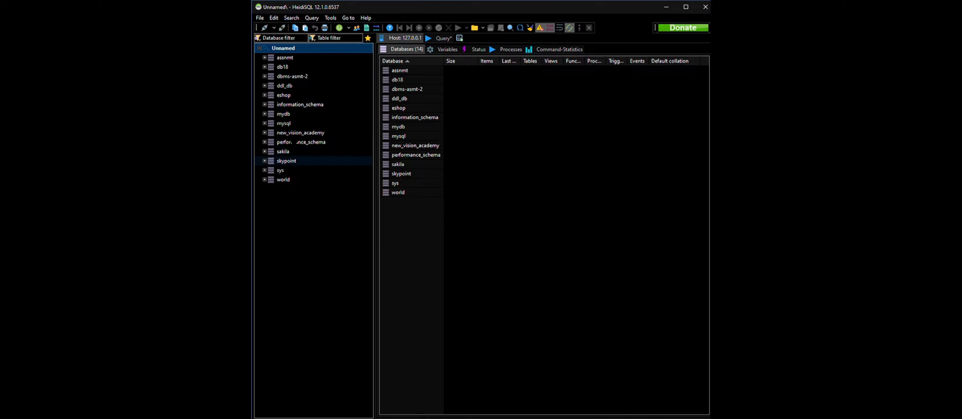
# Step: Start a new table named teacher in the new_vision_academy database
pyautogui.click(286, 133)
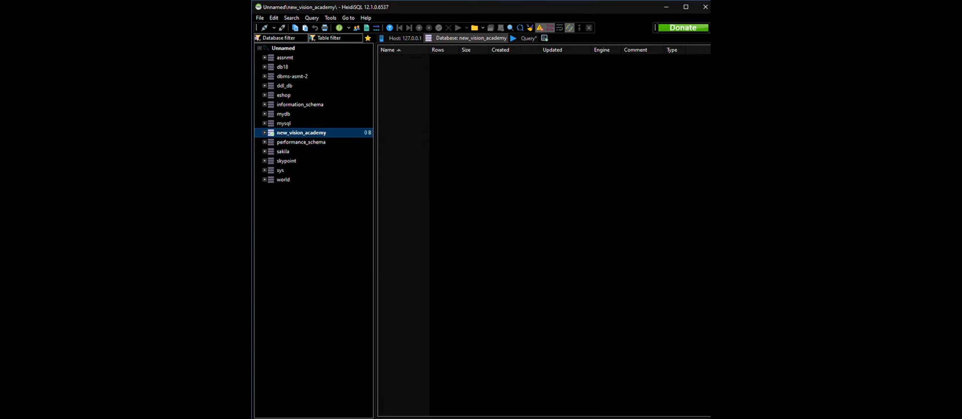
pyautogui.click(435, 117)
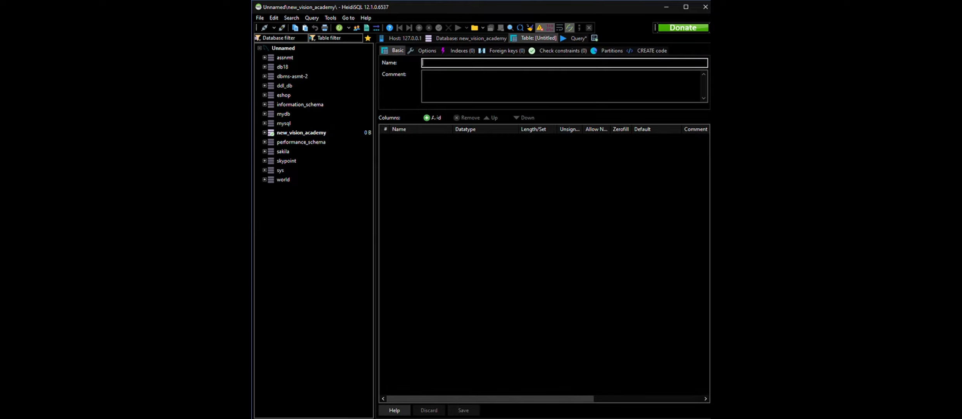
pyautogui.write('teaxc')
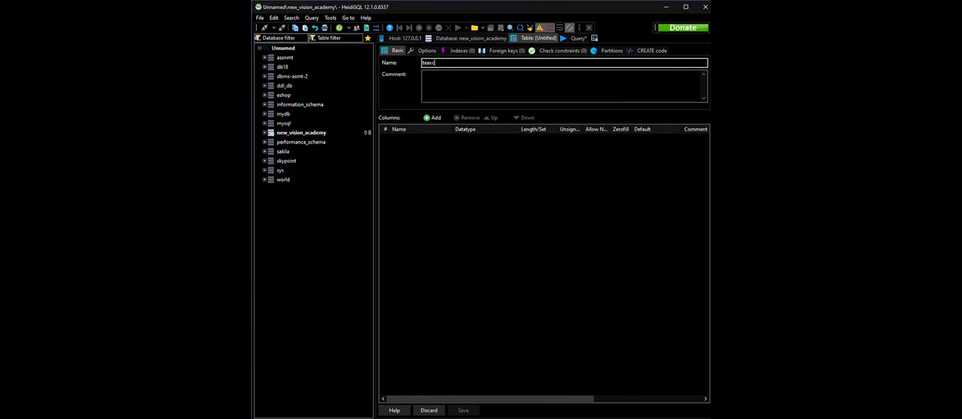
pyautogui.write('je')
pyautogui.write('er')
# Step: Add the first column to the teacher table with the VARCHAR datatype
pyautogui.click(432, 117)
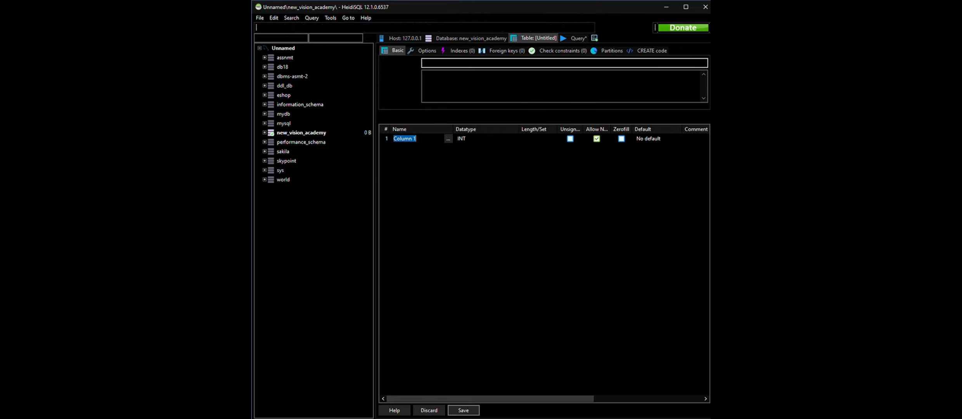
pyautogui.click(485, 138)
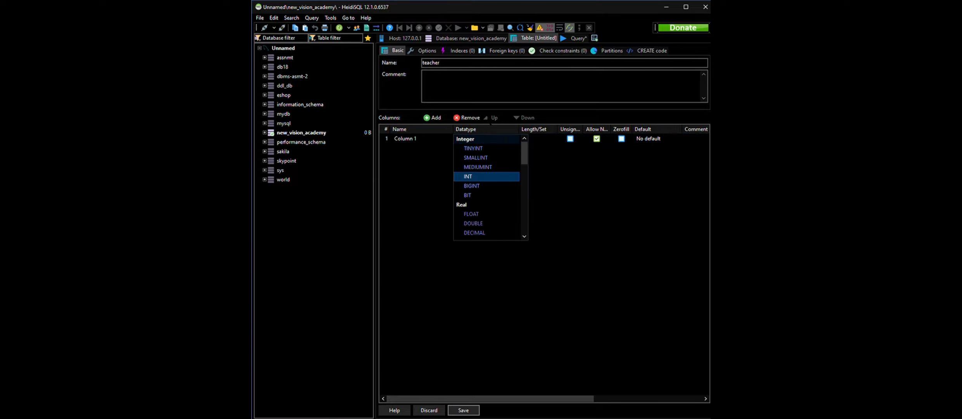
pyautogui.scroll(-1, 487, 201)
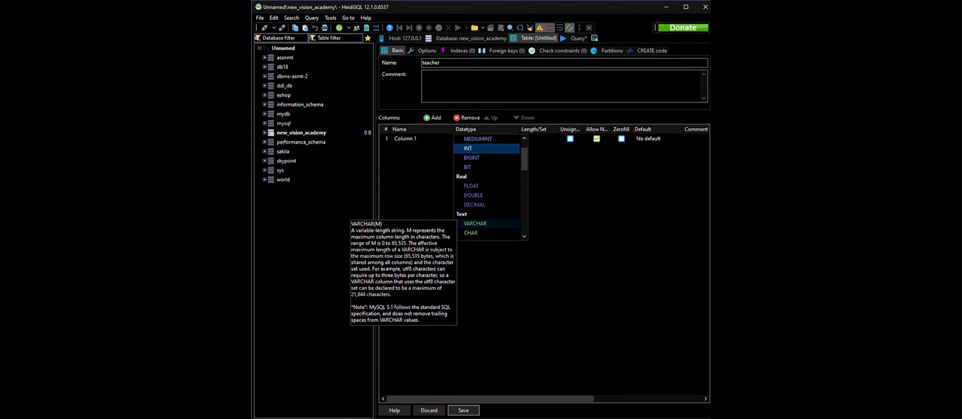
pyautogui.click(475, 223)
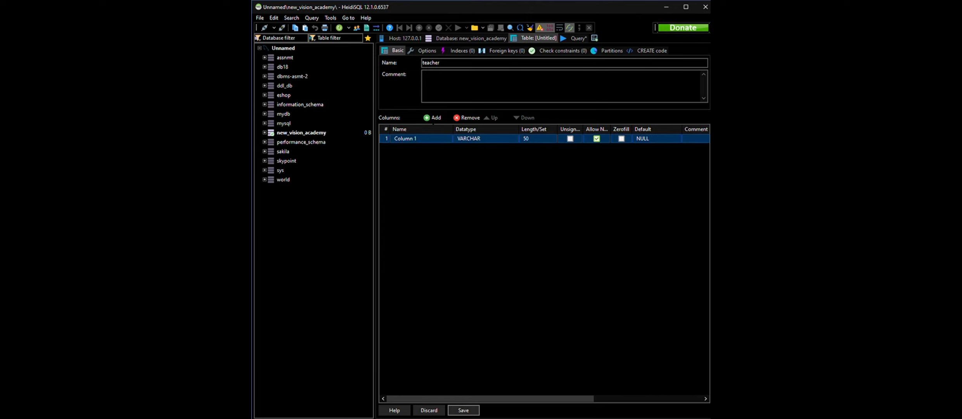
# Step: Name the first column teacher_reg_no, set its length to 10 and make it the primary key
pyautogui.click(434, 137)
pyautogui.press('BackSpace')
pyautogui.press('BackSpace')
pyautogui.press('BackSpace')
pyautogui.press('BackSpace')
pyautogui.press('BackSpace')
pyautogui.press('BackSpace')
pyautogui.press('BackSpace')
pyautogui.press('BackSpace')
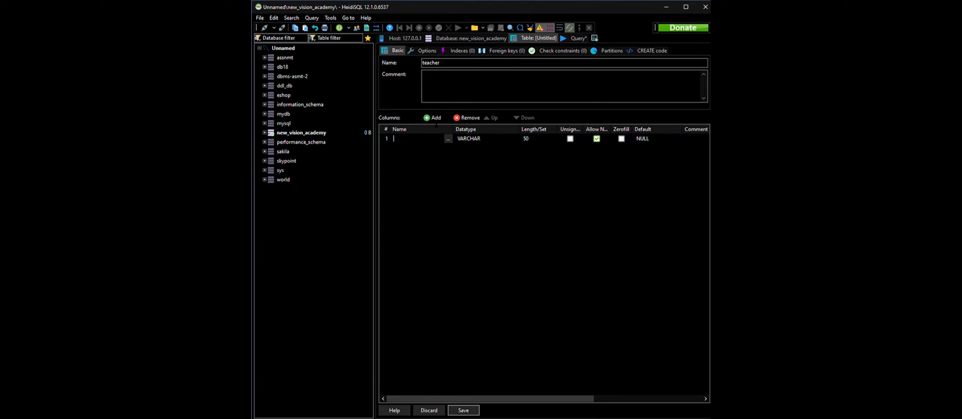
pyautogui.write('teacher_reg_no')
pyautogui.press('Tab')
pyautogui.press('Tab')
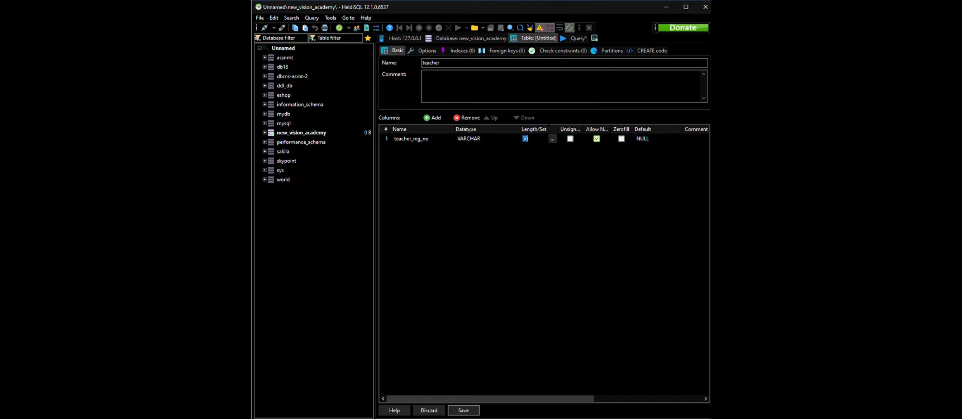
pyautogui.write('10')
pyautogui.press('Return')
pyautogui.click(388, 139)
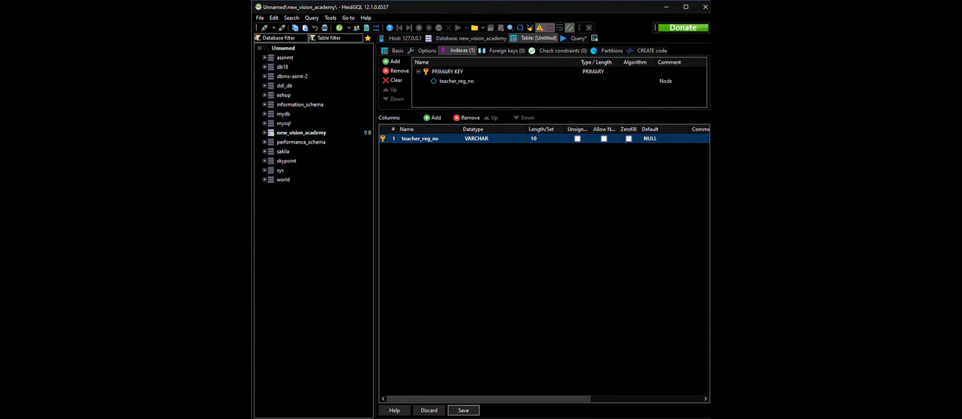
# Step: Add a VARCHAR column named first_name with a length of 45
pyautogui.click(432, 117)
pyautogui.write('firs')
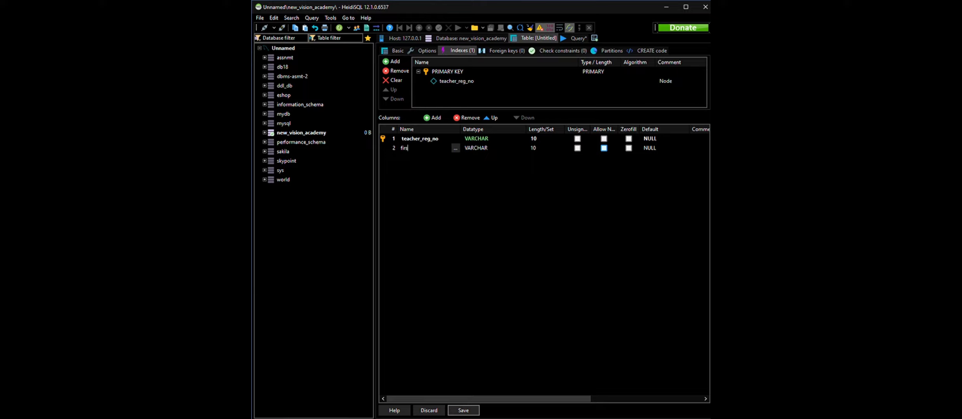
pyautogui.write('t_name')
pyautogui.press('Return')
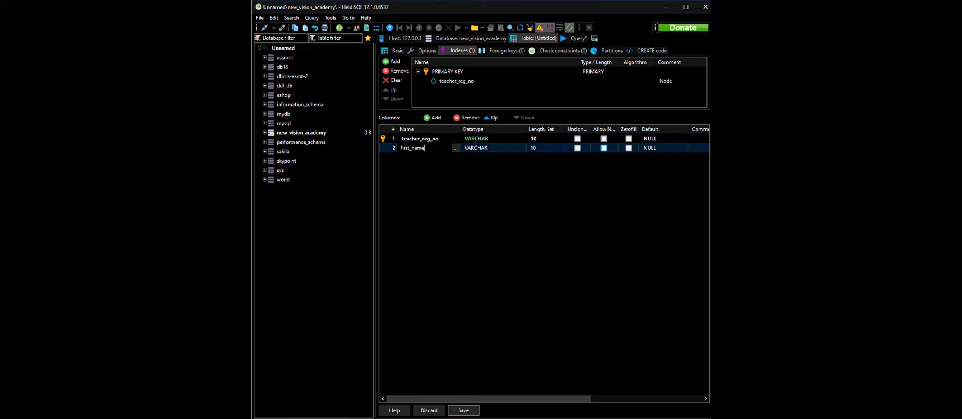
pyautogui.press('Tab')
pyautogui.press('Tab')
pyautogui.write('45')
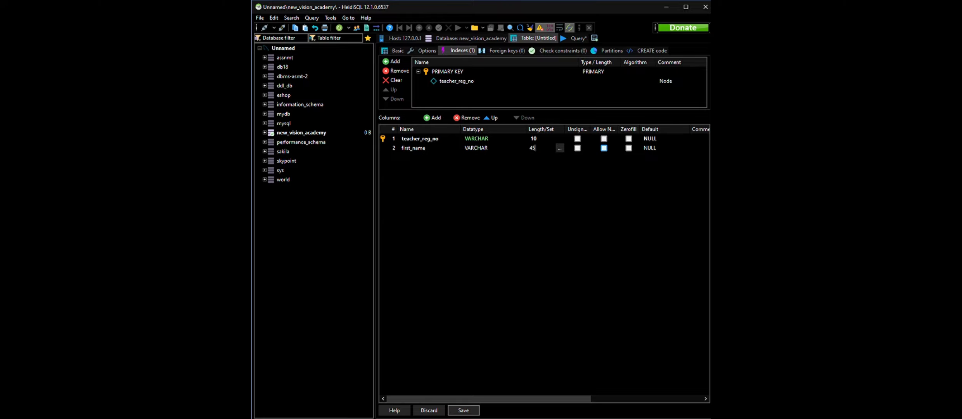
pyautogui.press('Return')
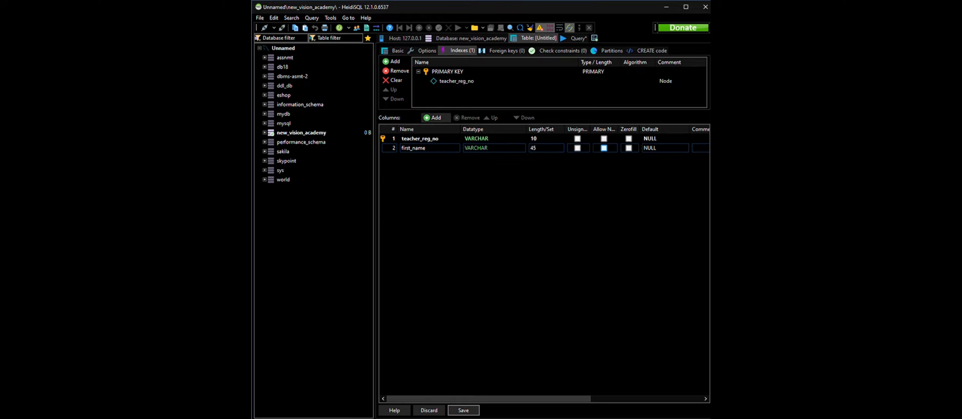
# Step: Add a VARCHAR column named last_name with a length of 45
pyautogui.click(432, 118)
pyautogui.write('las')
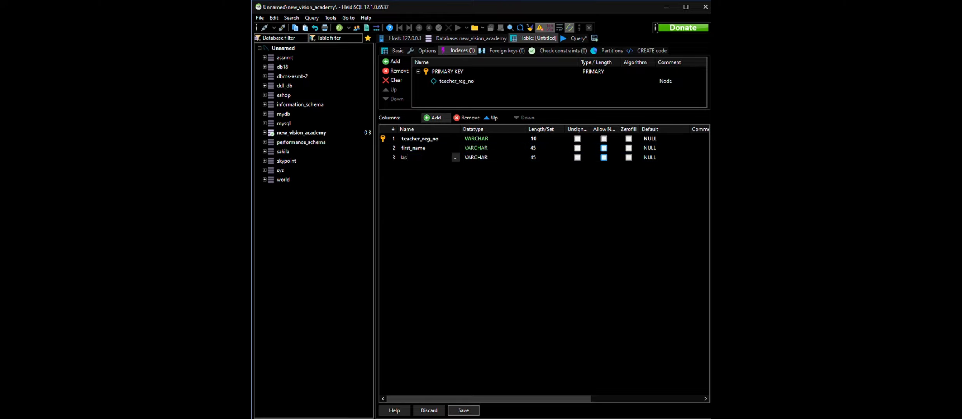
pyautogui.write('t_name')
# Step: Add a VARCHAR column named gender with a length of 10
pyautogui.click(432, 118)
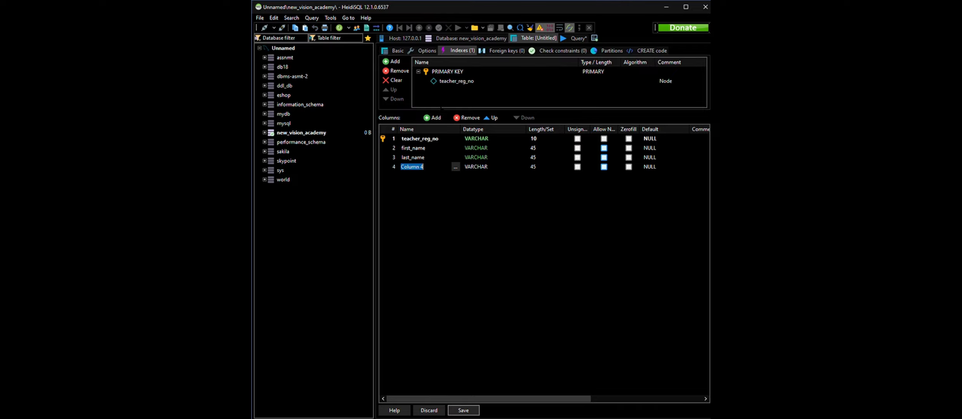
pyautogui.write('gender')
pyautogui.write('10')
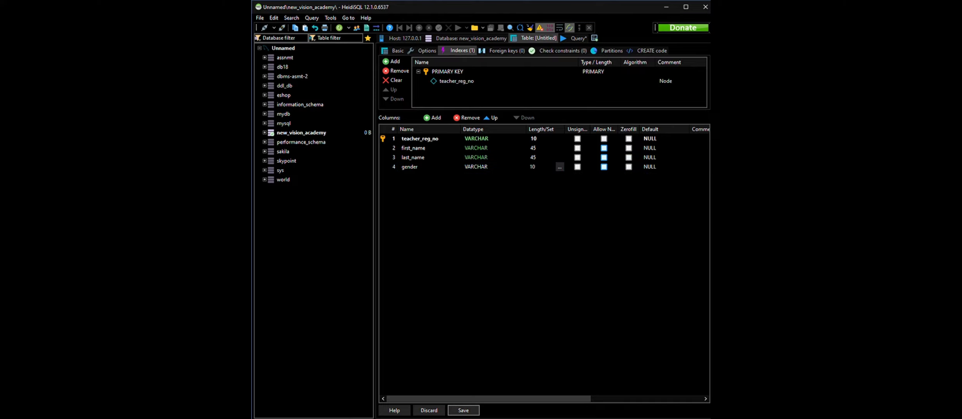
pyautogui.press('Return')
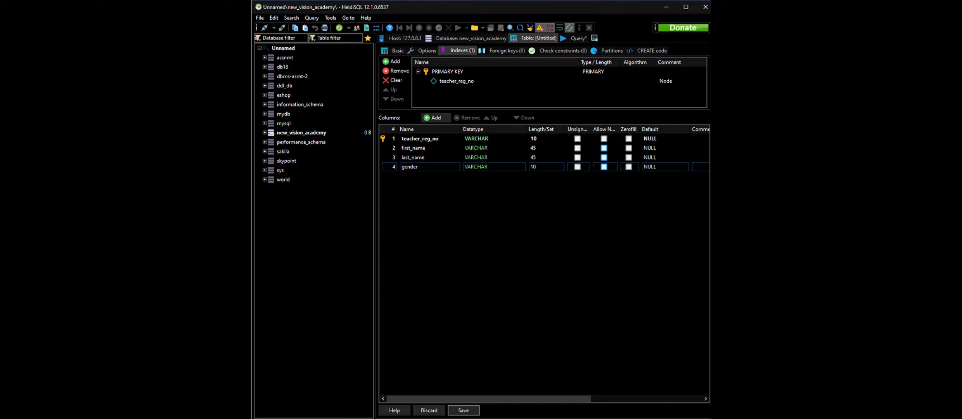
# Step: Add a VARCHAR column named contact_no with a length of 10
pyautogui.click(433, 117)
pyautogui.write('cont')
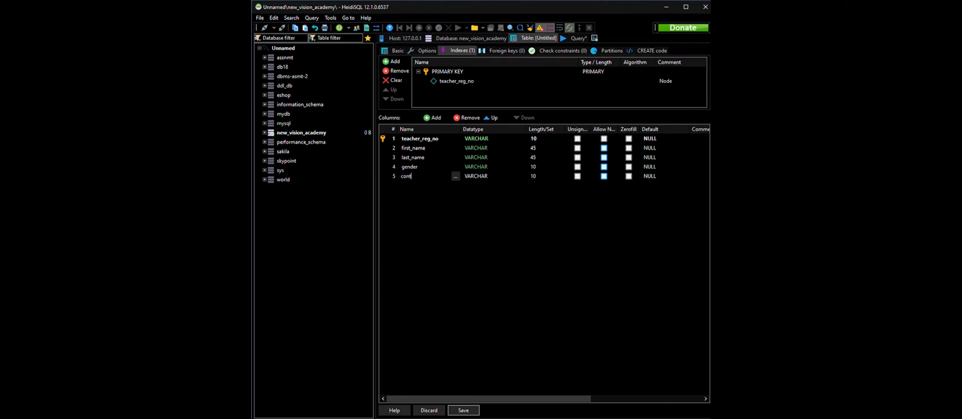
pyautogui.write('act_no')
pyautogui.press('Return')
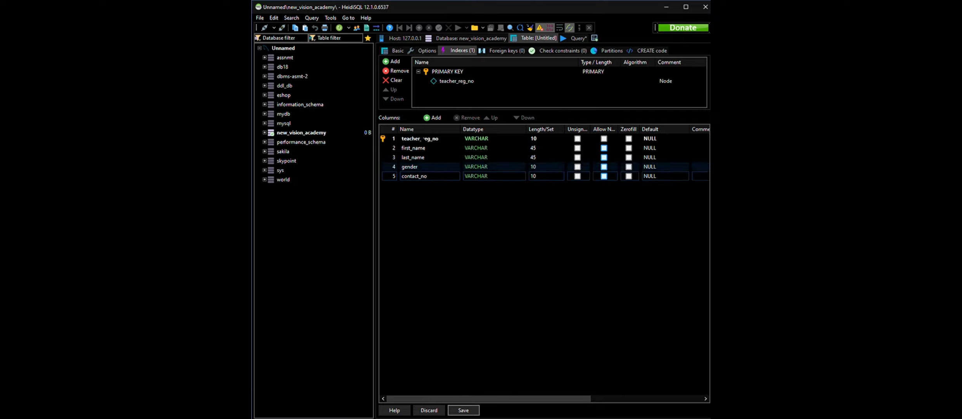
# Step: Add a VARCHAR column named email with a length of 50 and try to save the teacher table
pyautogui.click(433, 117)
pyautogui.write('email')
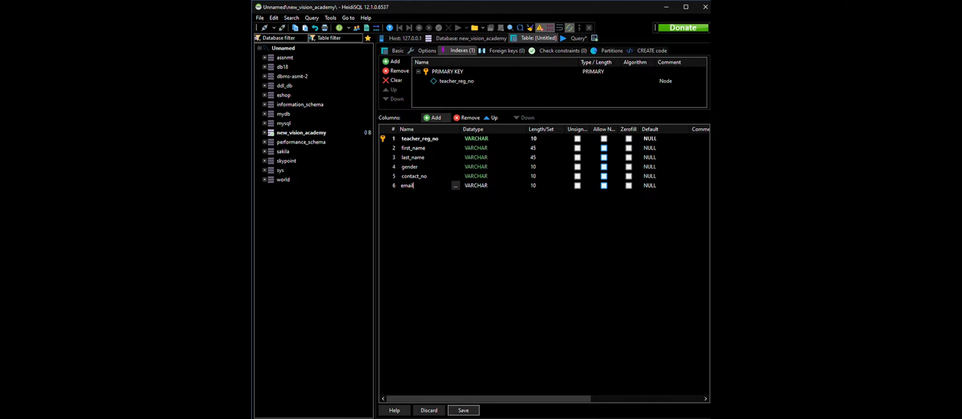
pyautogui.click(538, 185)
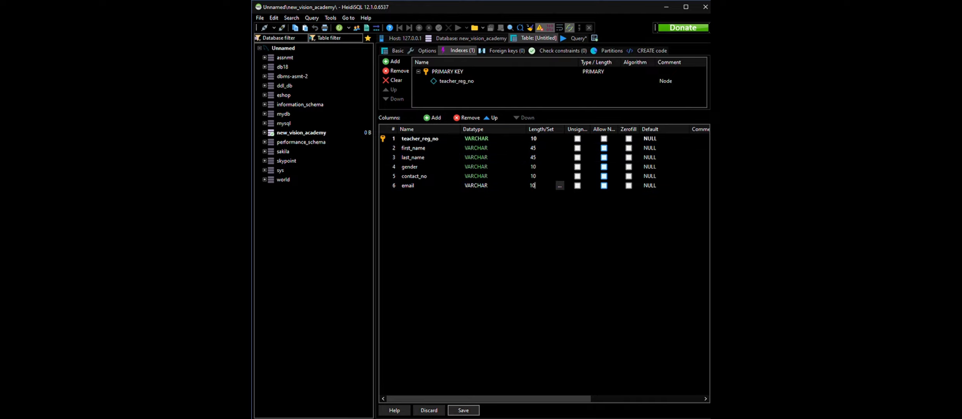
pyautogui.press('BackSpace')
pyautogui.press('BackSpace')
pyautogui.write('50')
pyautogui.press('Return')
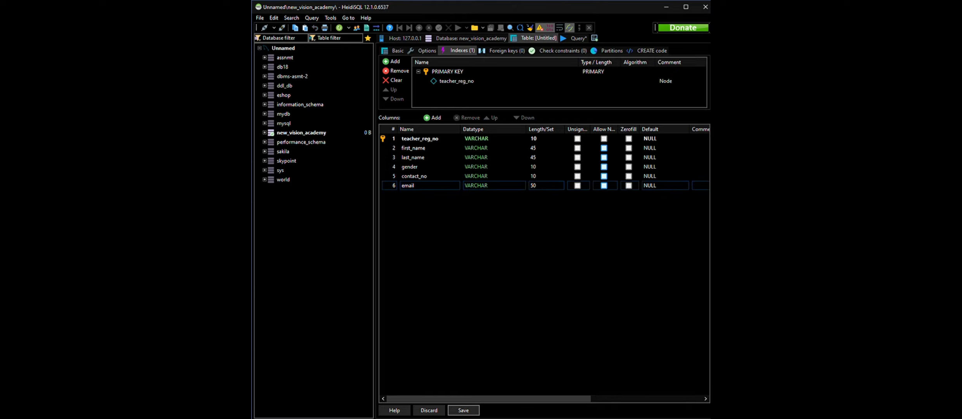
pyautogui.click(463, 410)
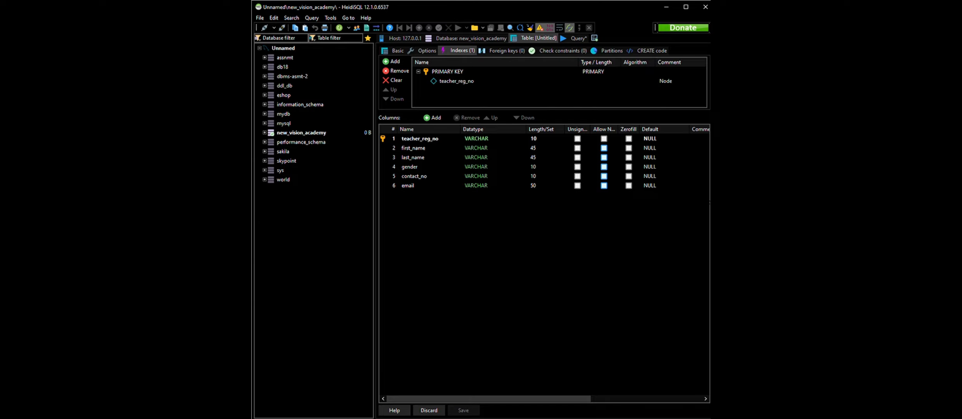
# Step: Set the teacher_reg_no column to no default value and try to save the table again
pyautogui.click(652, 138)
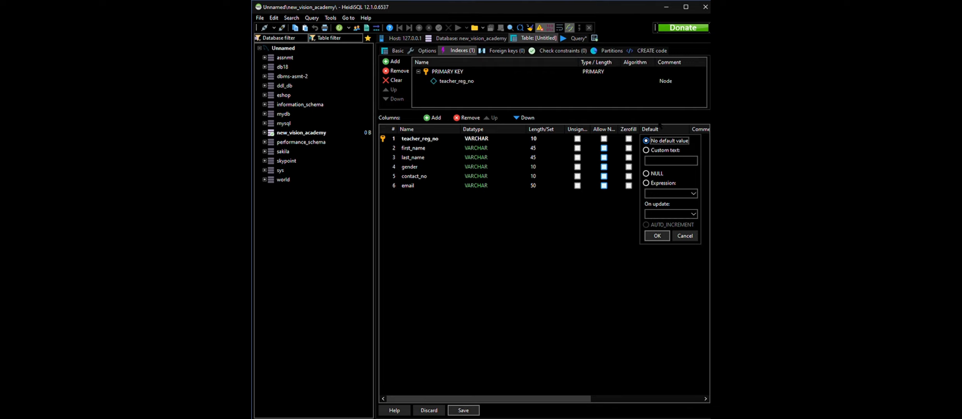
pyautogui.press('Return')
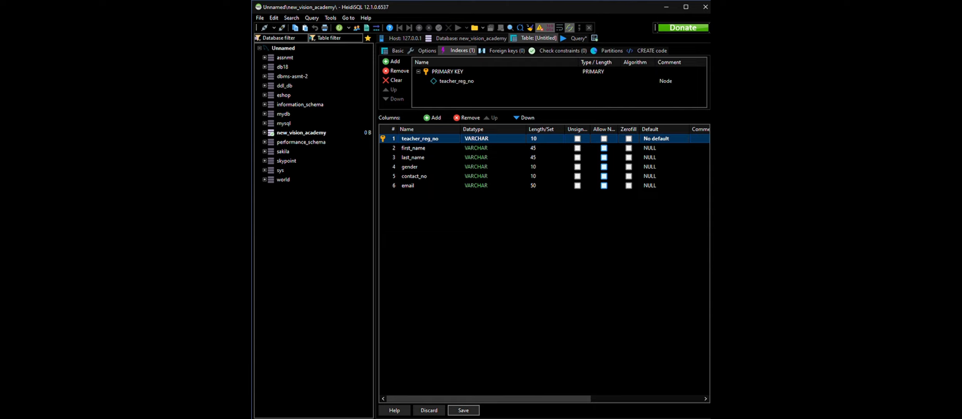
pyautogui.click(463, 411)
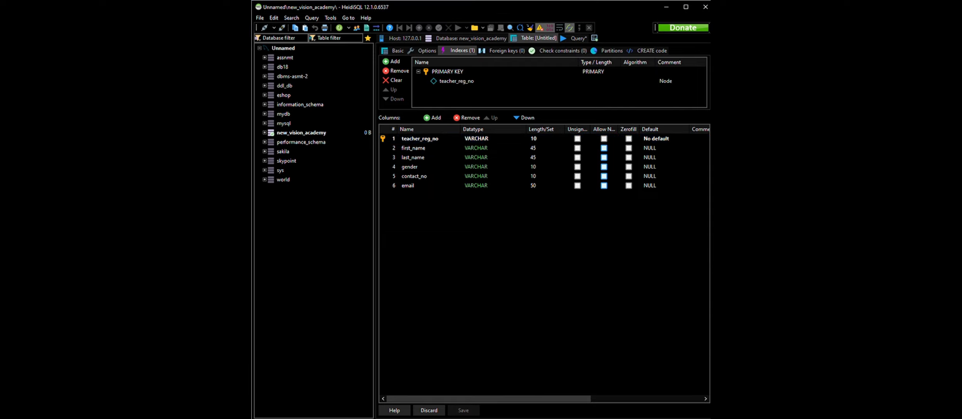
pyautogui.press('Return')
# Step: Set the first_name column to no default value
pyautogui.click(653, 148)
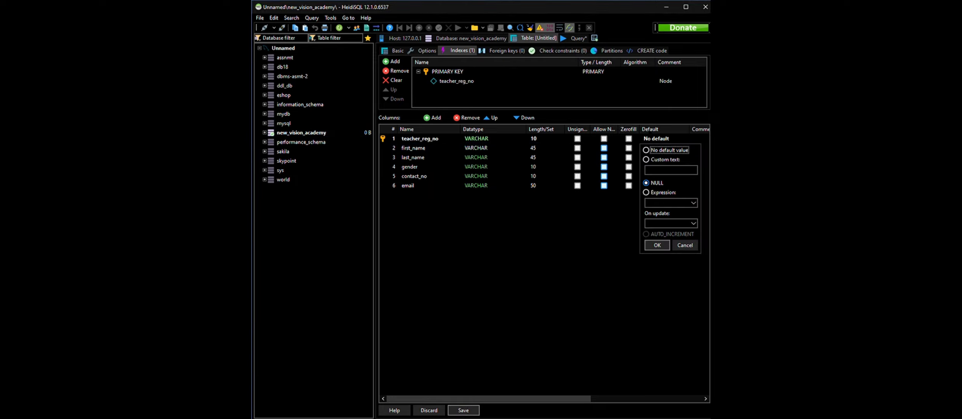
pyautogui.click(653, 150)
pyautogui.click(656, 244)
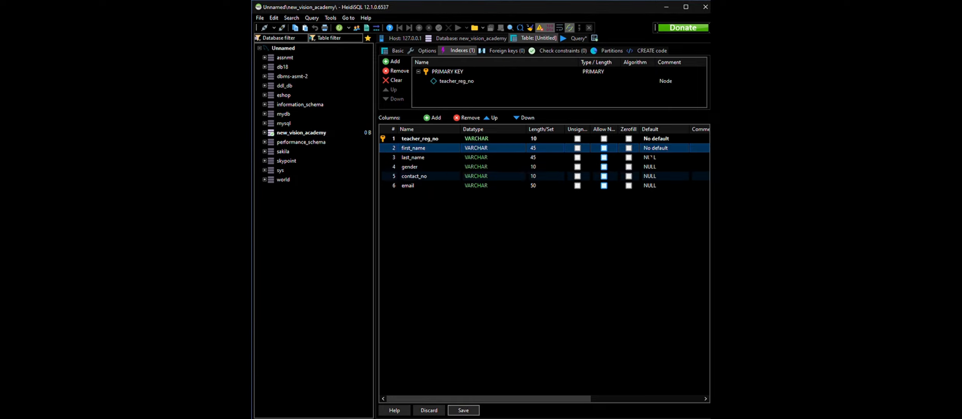
# Step: Set the last_name, gender and contact_no columns to no default value
pyautogui.click(653, 157)
pyautogui.click(653, 157)
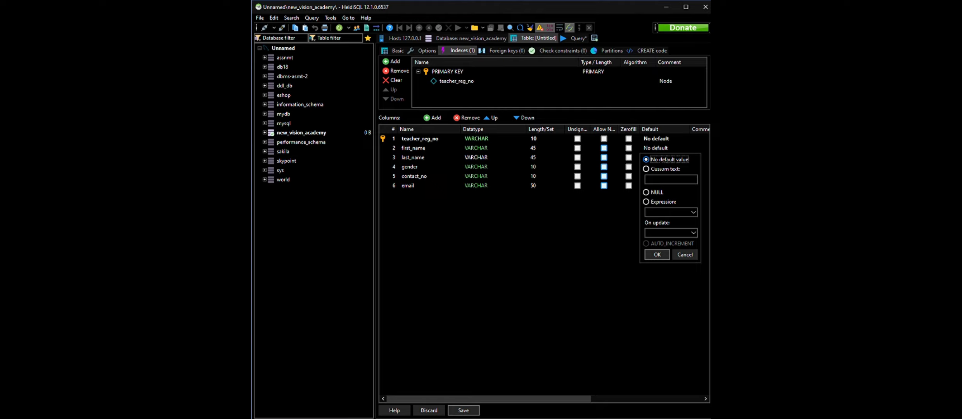
pyautogui.click(657, 255)
pyautogui.click(656, 167)
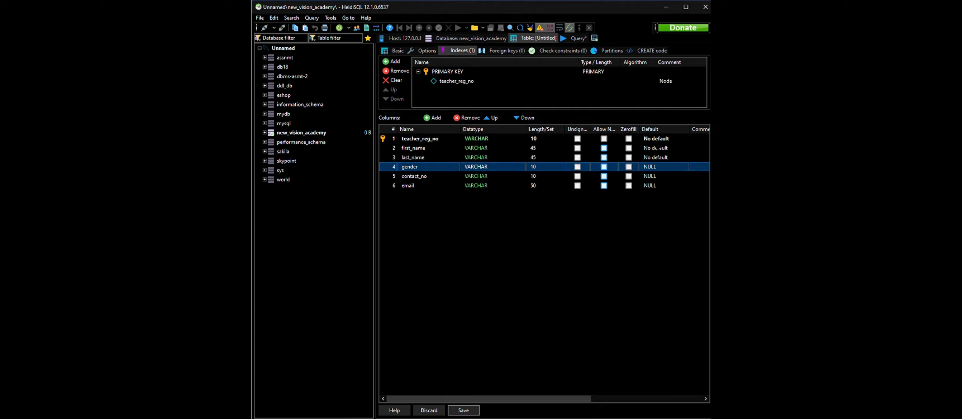
pyautogui.click(656, 166)
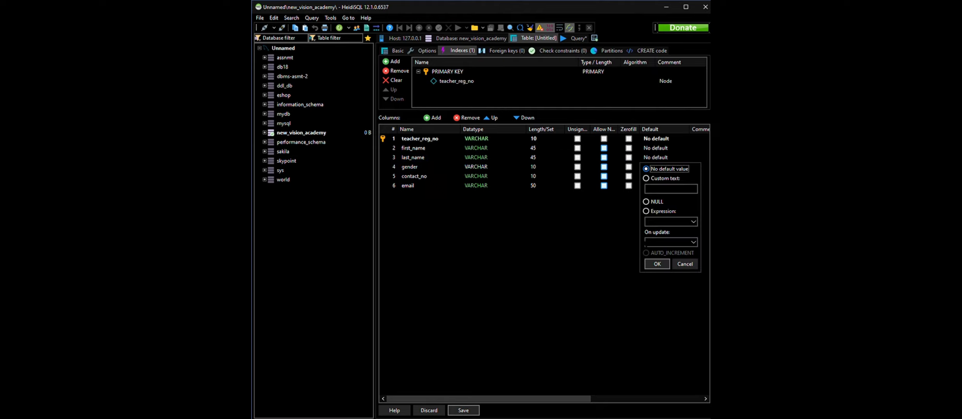
pyautogui.click(656, 263)
pyautogui.click(655, 176)
pyautogui.click(655, 176)
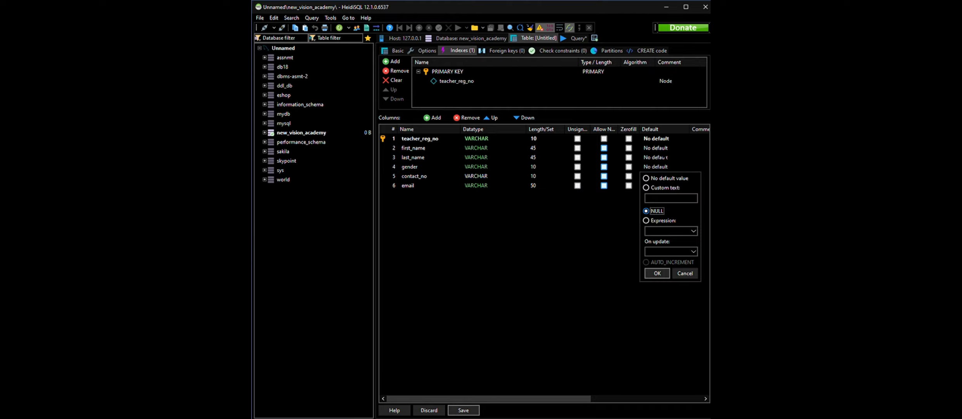
pyautogui.click(656, 274)
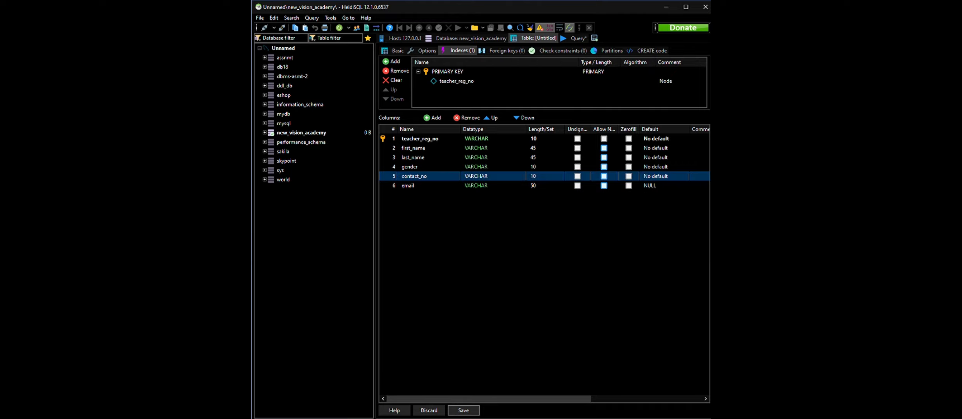
# Step: Set the email column to no default value and save the teacher table
pyautogui.click(655, 185)
pyautogui.click(660, 187)
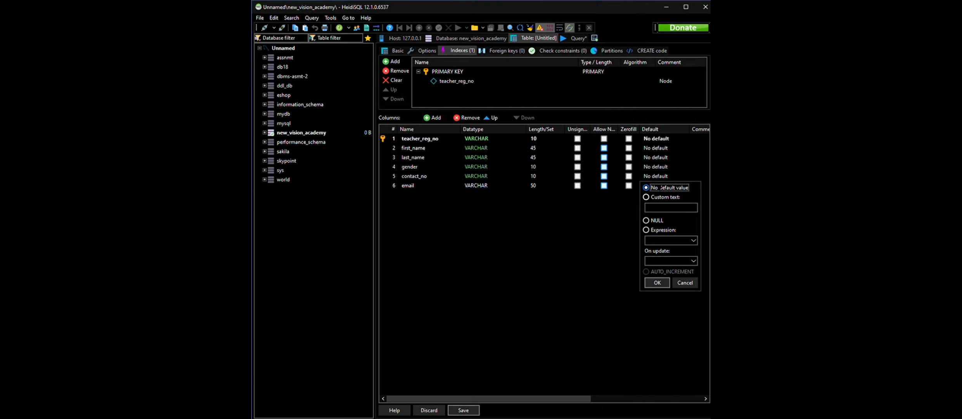
pyautogui.press('Return')
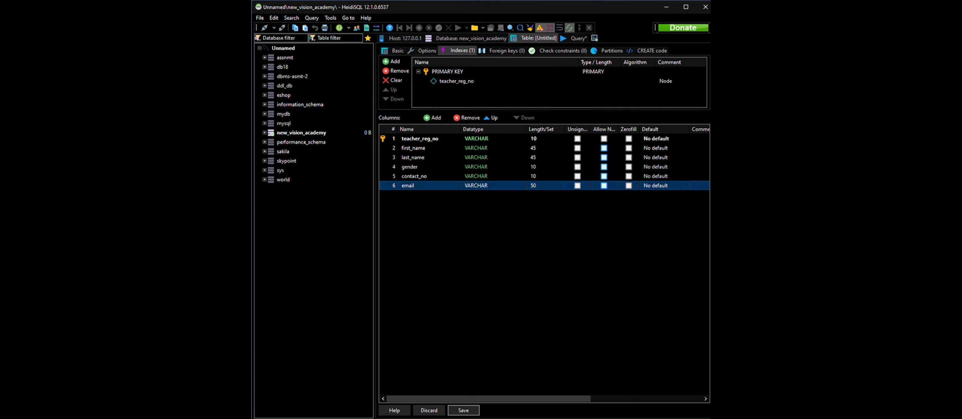
pyautogui.hotkey('ctrl', 's')
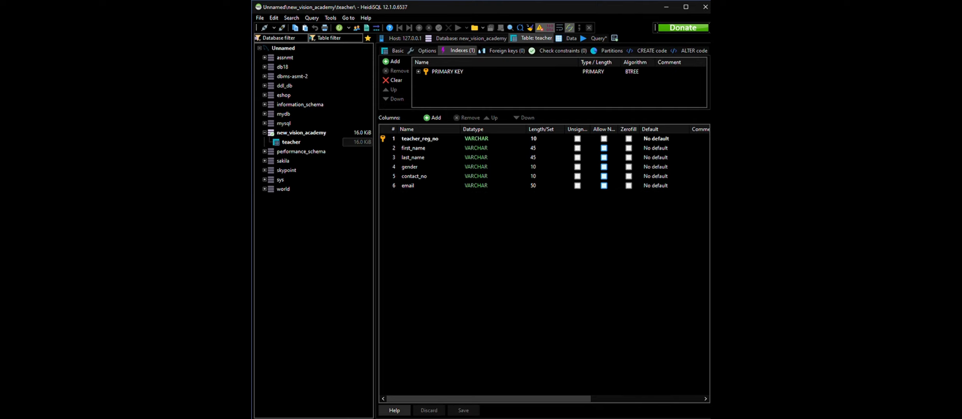
# Step: Open the query editor and delete the entire old product SELECT query
pyautogui.click(597, 38)
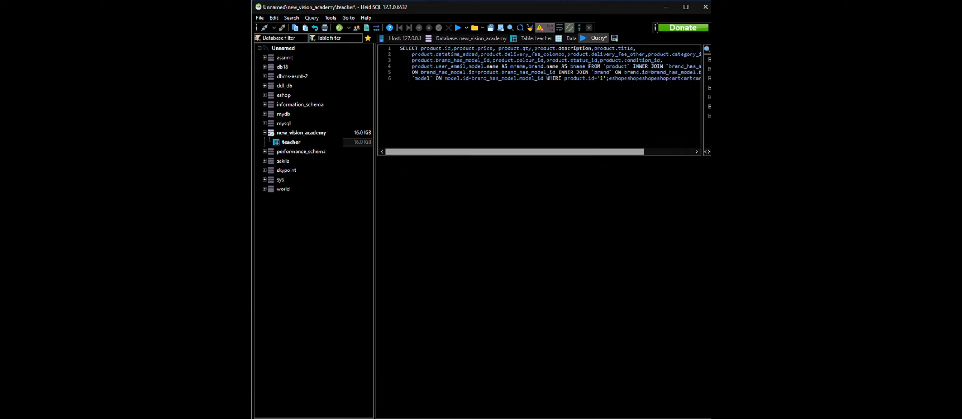
pyautogui.moveTo(504, 152); pyautogui.dragTo(543, 151)
pyautogui.hotkey('ctrl', 'a')
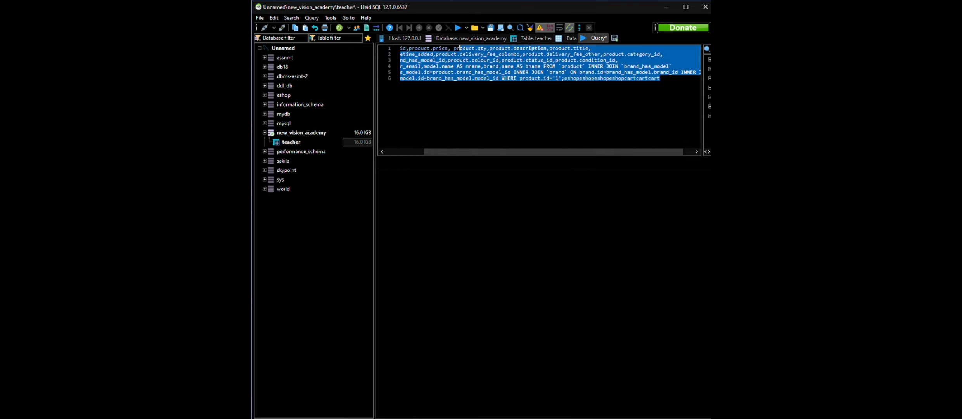
pyautogui.press('Delete')
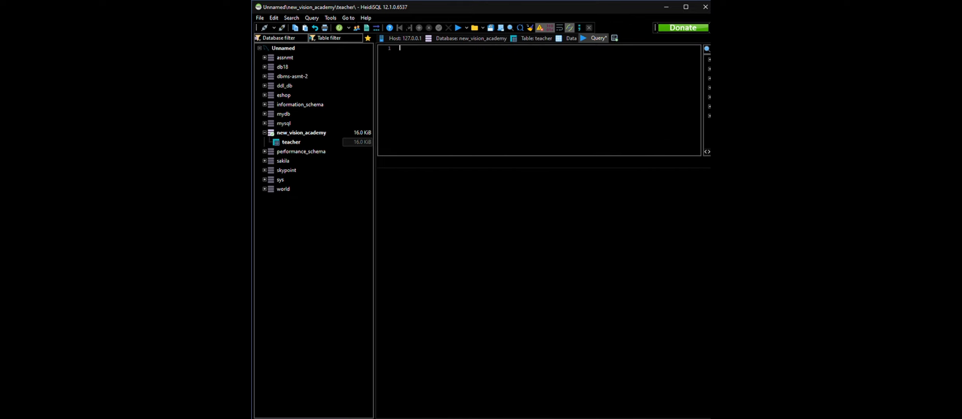
# Step: Begin an INSERT INTO statement for new_vision_academy.teacher with `teacher_reg_no` and first_name in the column list
pyautogui.write('INSERT INTO new_vision_academy.')
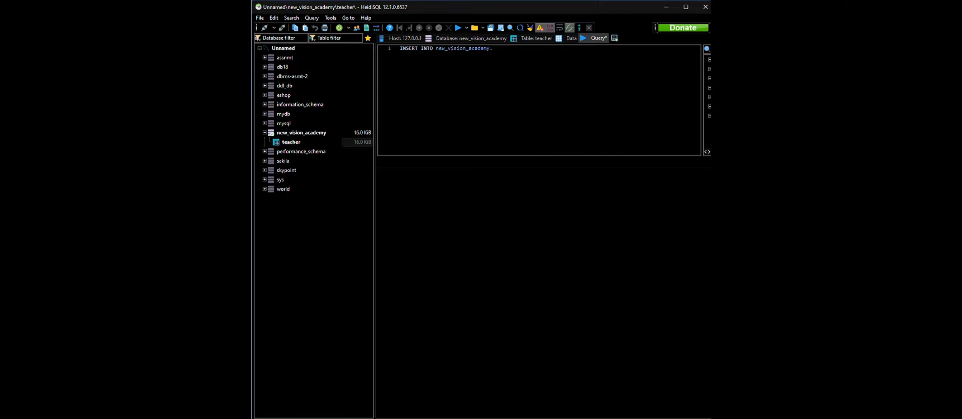
pyautogui.write('teacher ()`teacher_reg_mo')
pyautogui.press('BackSpace')
pyautogui.press('BackSpace')
pyautogui.write('no`,first')
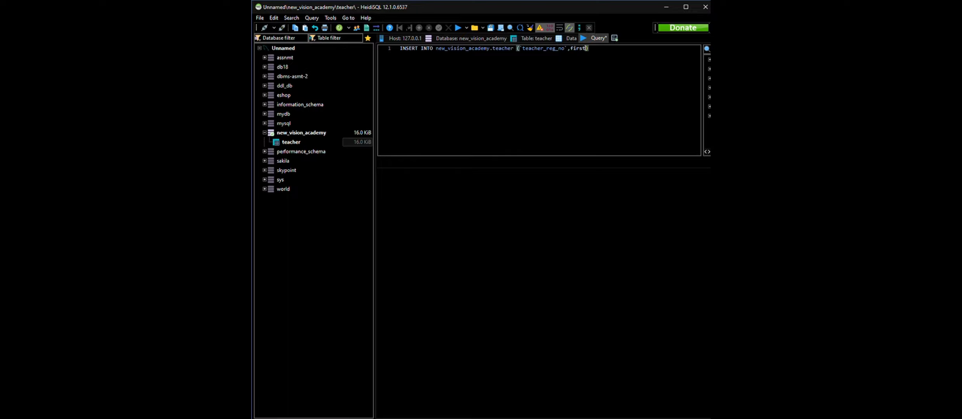
pyautogui.write('_name')
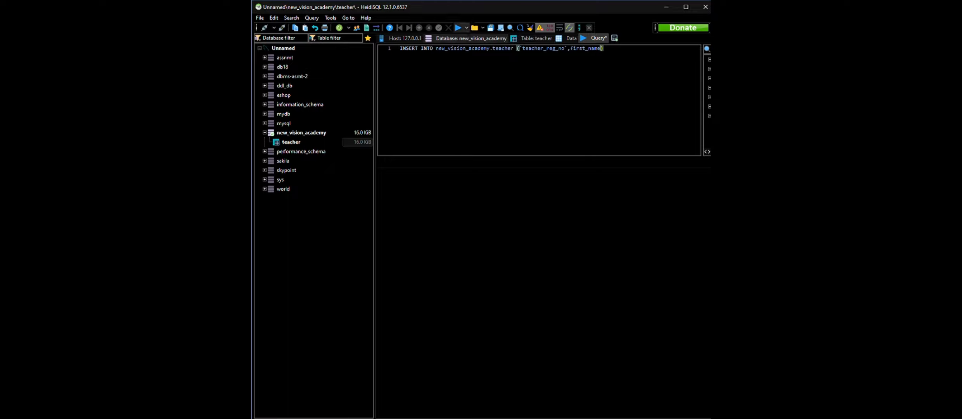
# Step: Remove the backticks around teacher_reg_no and add last_name with a trailing comma to the INSERT column list
pyautogui.click(566, 48)
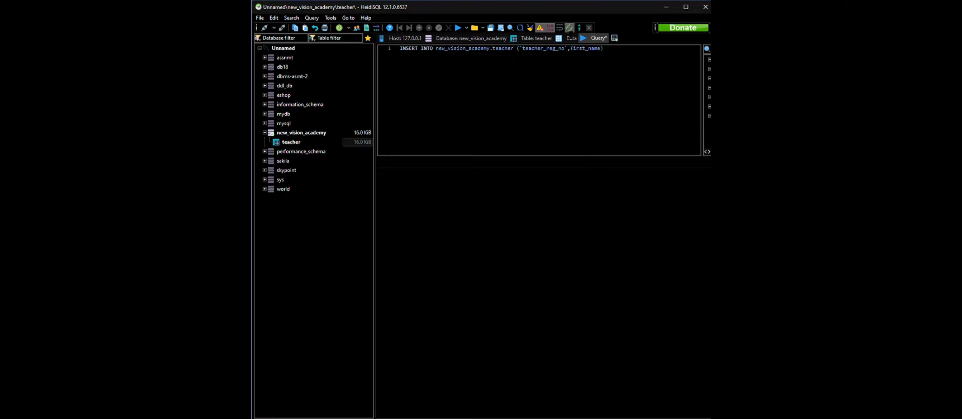
pyautogui.press('BackSpace')
pyautogui.press('BackSpace')
pyautogui.write(',lasT')
pyautogui.press('BackSpace')
pyautogui.write('t_name,')
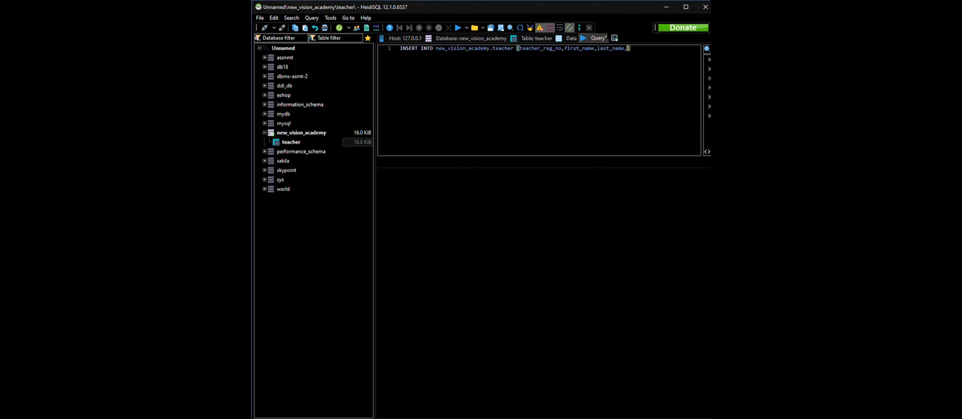